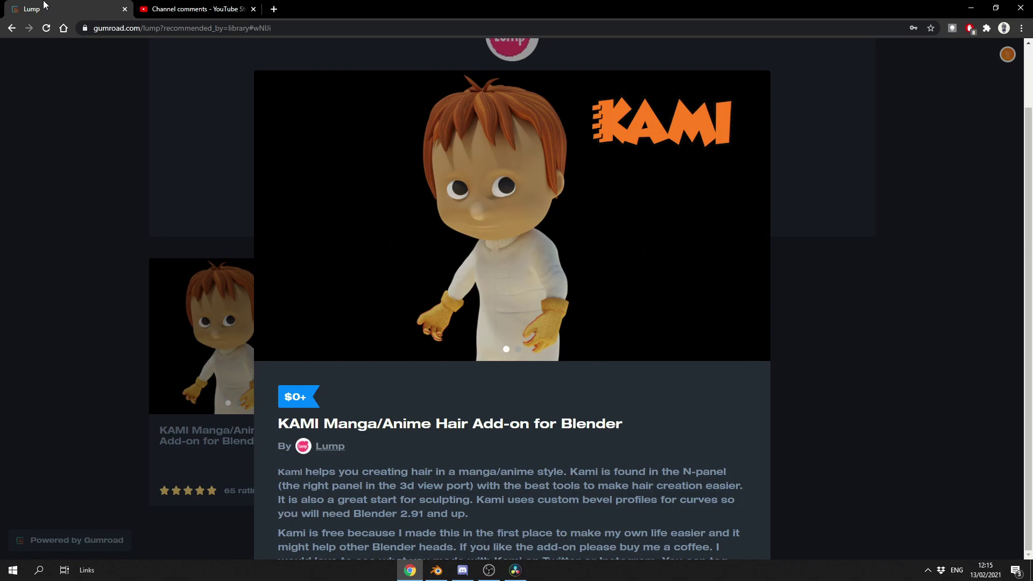
Draw about six tapered KAMI hair strands across the top of the skull, including a V-shaped one.
left_click(436, 570)
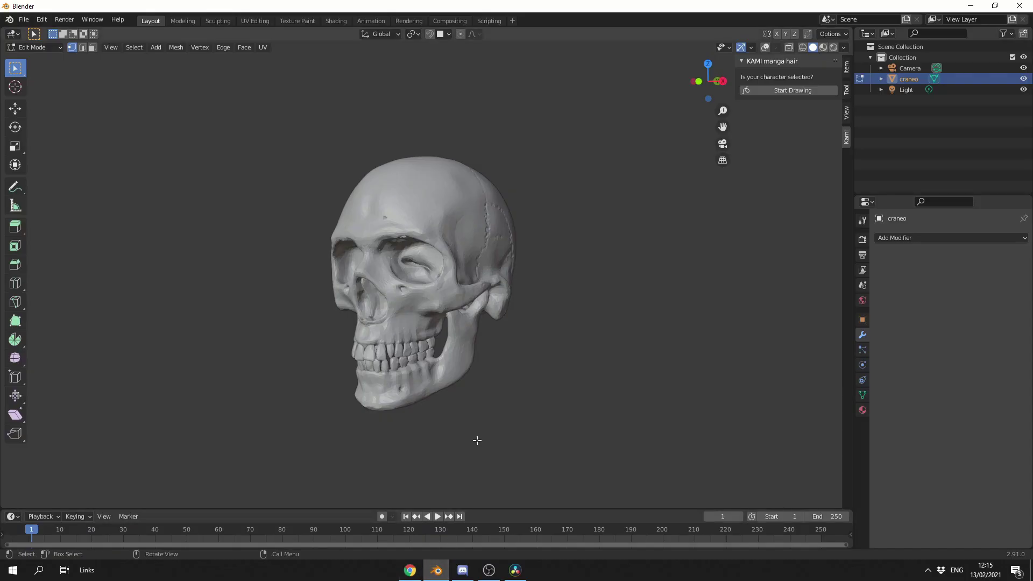
middle_click_drag(515, 406, 513, 407)
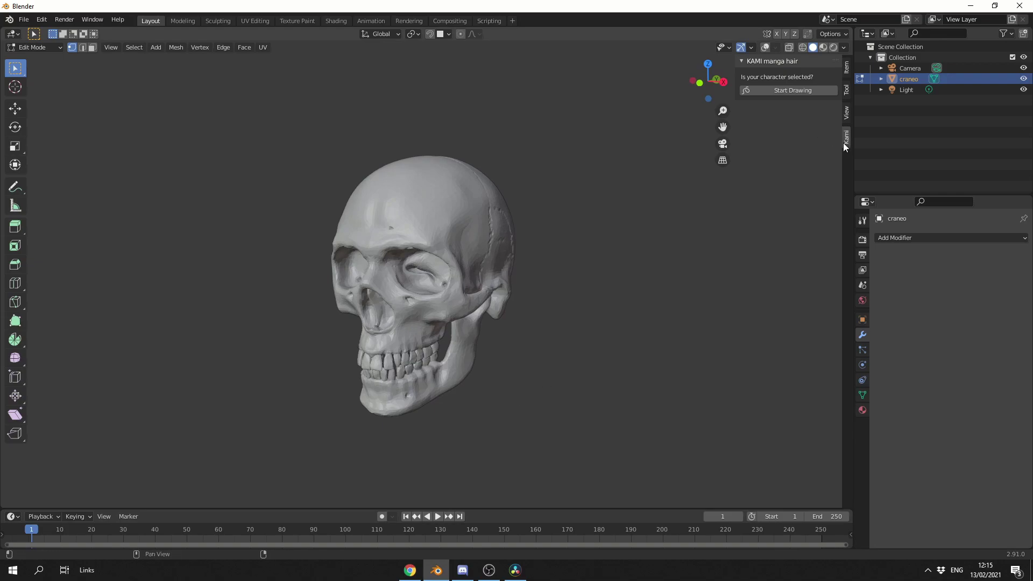
left_click(797, 91)
middle_click_drag(744, 170, 614, 289)
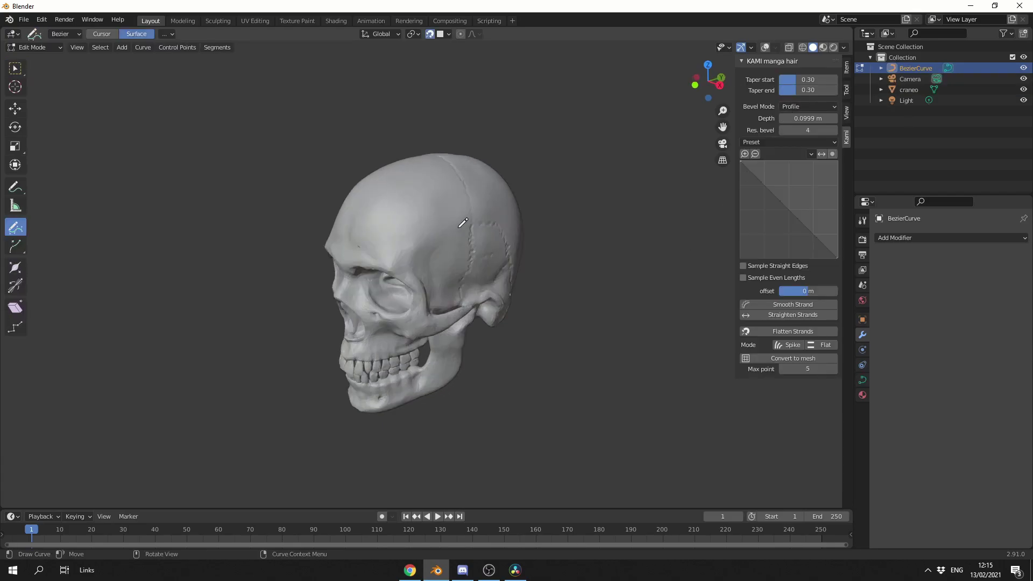
mouse_move(512, 196)
left_mouse_down()
mouse_move(464, 194)
mouse_move(375, 238)
left_mouse_up()
mouse_move(505, 179)
left_mouse_down()
mouse_move(468, 177)
mouse_move(381, 235)
left_mouse_up()
mouse_move(474, 253)
middle_mouse_down()
mouse_move(526, 261)
mouse_move(517, 258)
middle_mouse_up()
left_click_drag(473, 169, 392, 231)
mouse_move(501, 247)
middle_mouse_down()
mouse_move(509, 252)
mouse_move(548, 214)
middle_mouse_up()
mouse_move(451, 152)
left_mouse_down()
mouse_move(417, 222)
mouse_move(449, 264)
left_mouse_up()
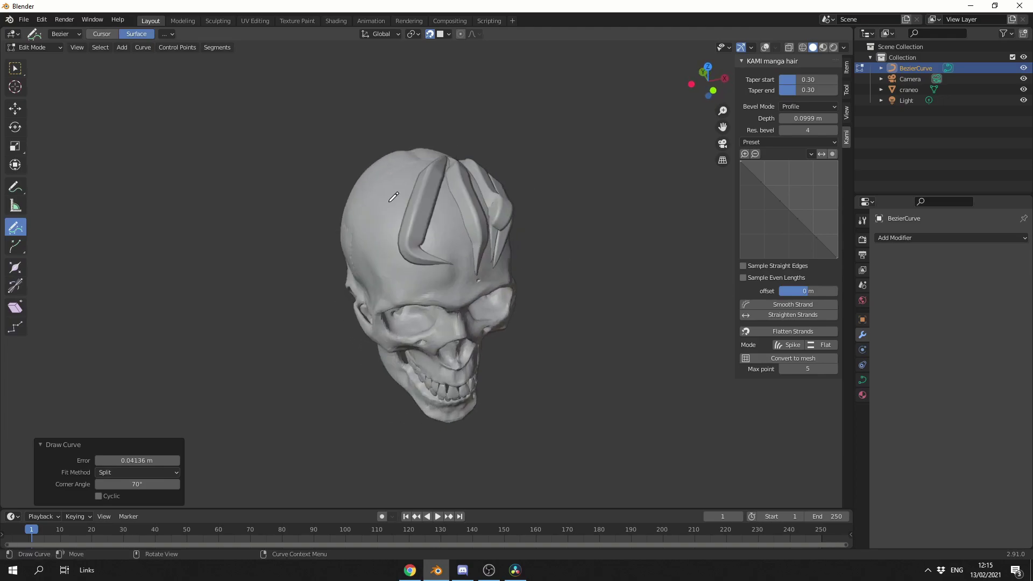
mouse_move(412, 160)
left_mouse_down()
mouse_move(375, 248)
mouse_move(422, 296)
left_mouse_up()
middle_click_drag(560, 312, 564, 254)
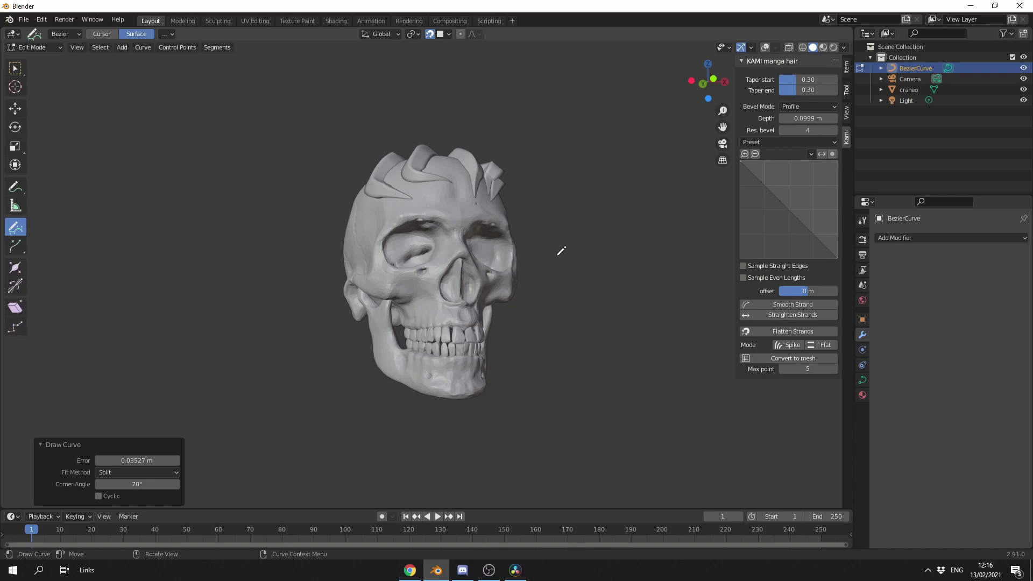
Bend the KAMI bevel profile curve into a concave shape for thinner, sharper strands.
middle_click_drag(626, 258, 604, 273)
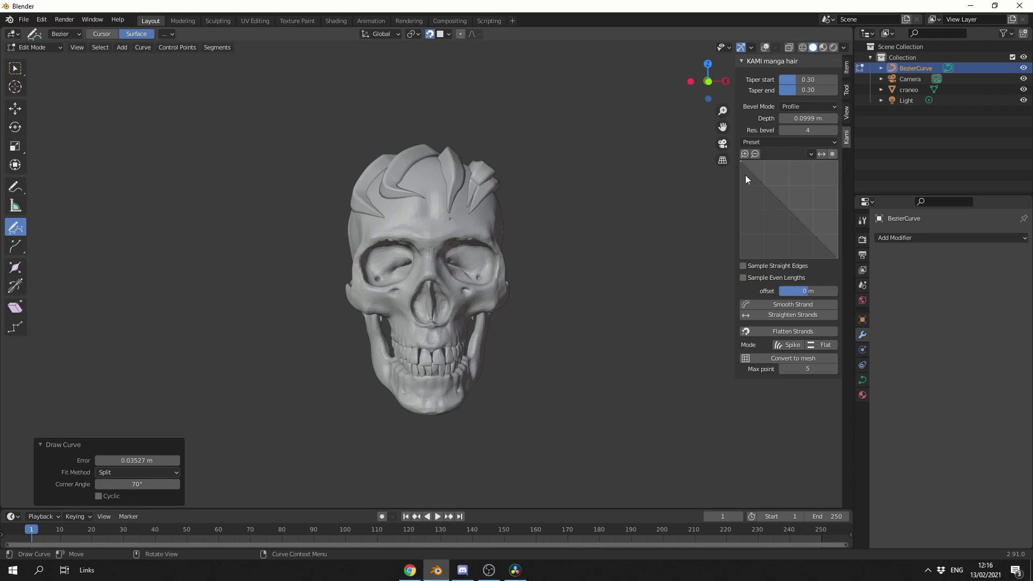
left_click_drag(760, 179, 751, 203)
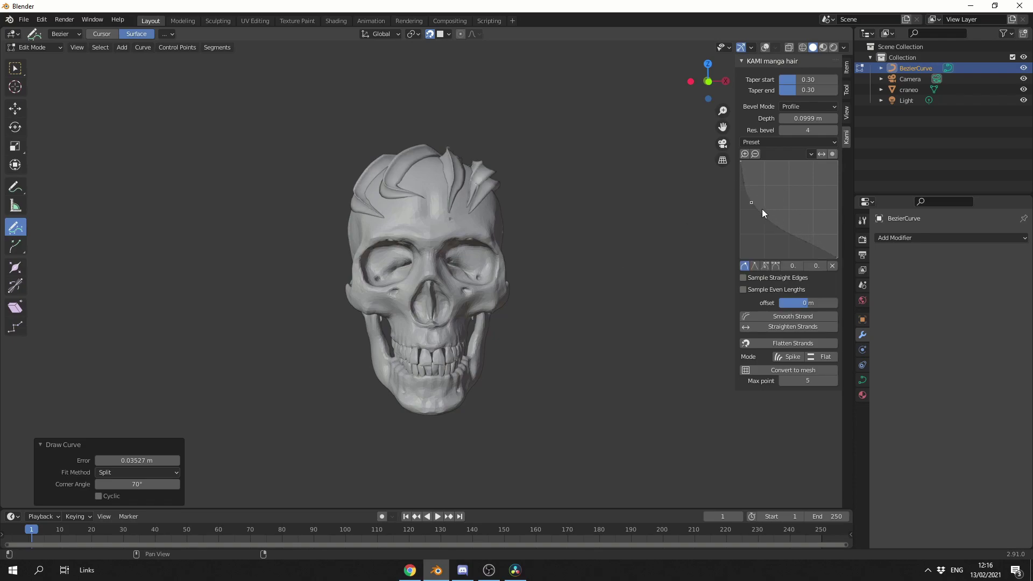
middle_click_drag(673, 247, 634, 268)
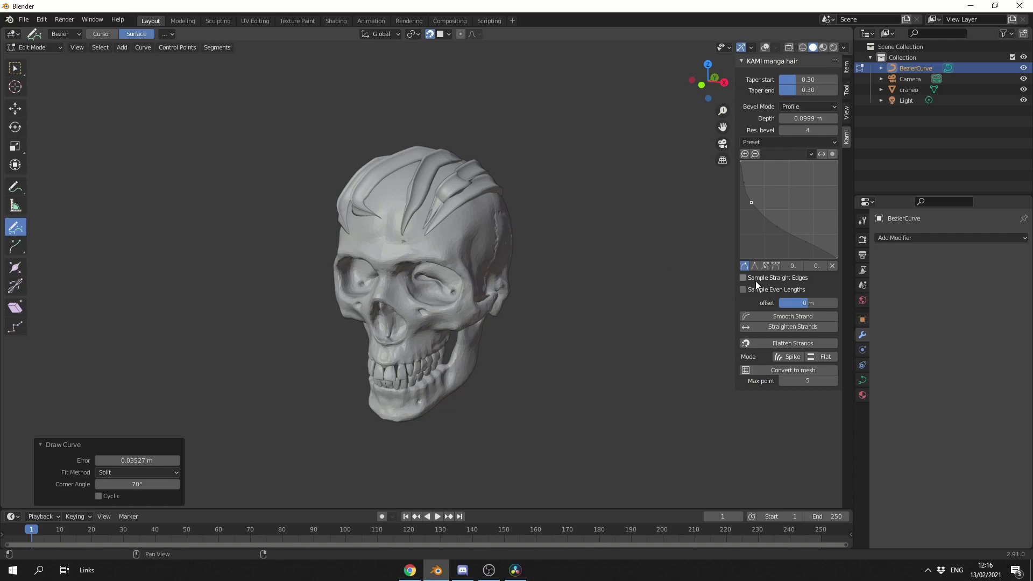
Straighten the existing strands and draw two new strands on the skull's right side.
left_click(776, 325)
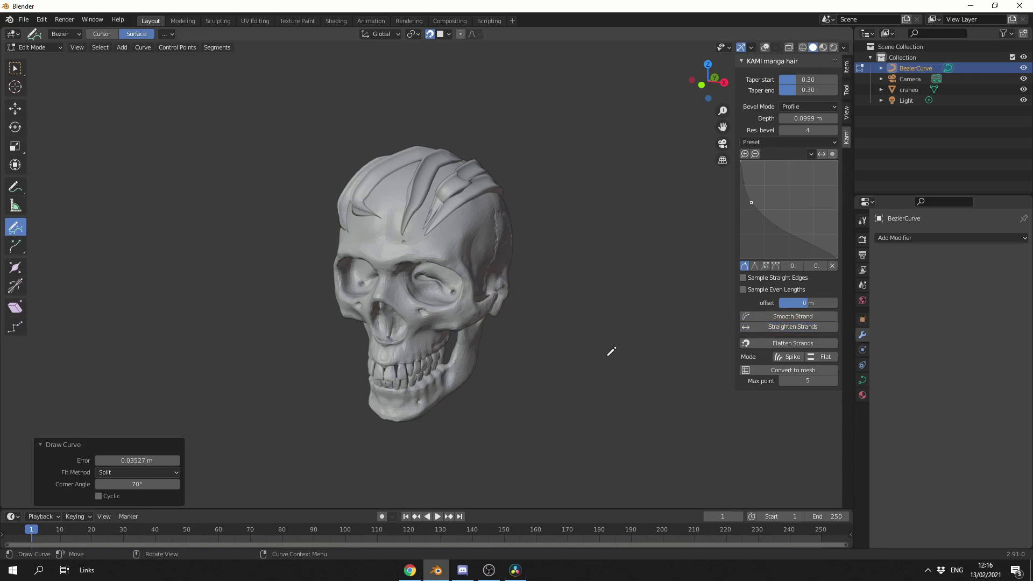
middle_click_drag(612, 350, 514, 297)
mouse_move(495, 172)
left_mouse_down()
mouse_move(427, 204)
mouse_move(385, 271)
mouse_move(392, 308)
left_mouse_up()
left_click_drag(517, 188, 445, 266)
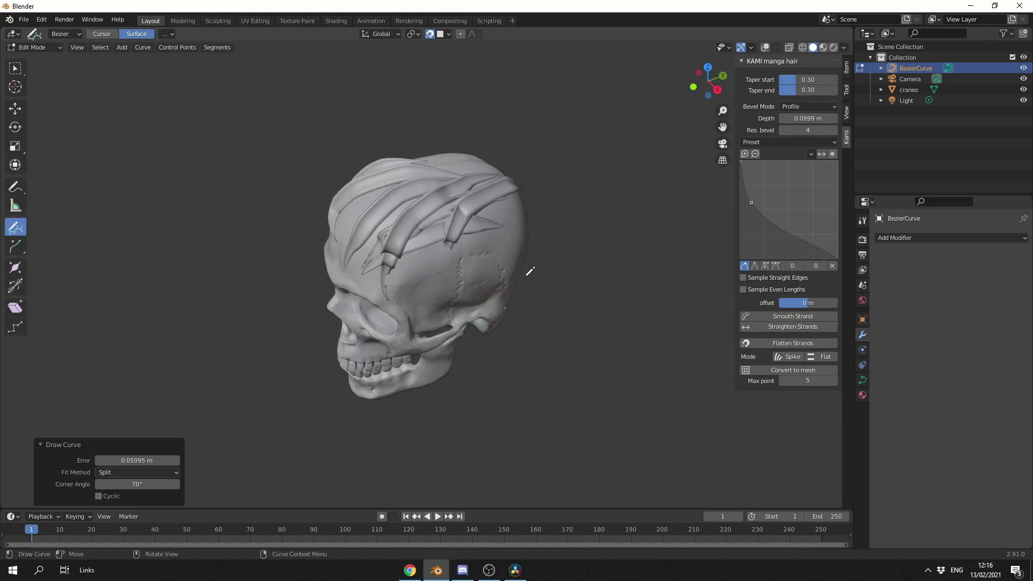
middle_click_drag(485, 269, 538, 280)
Flatten the new strands against the skull surface.
left_click(762, 342)
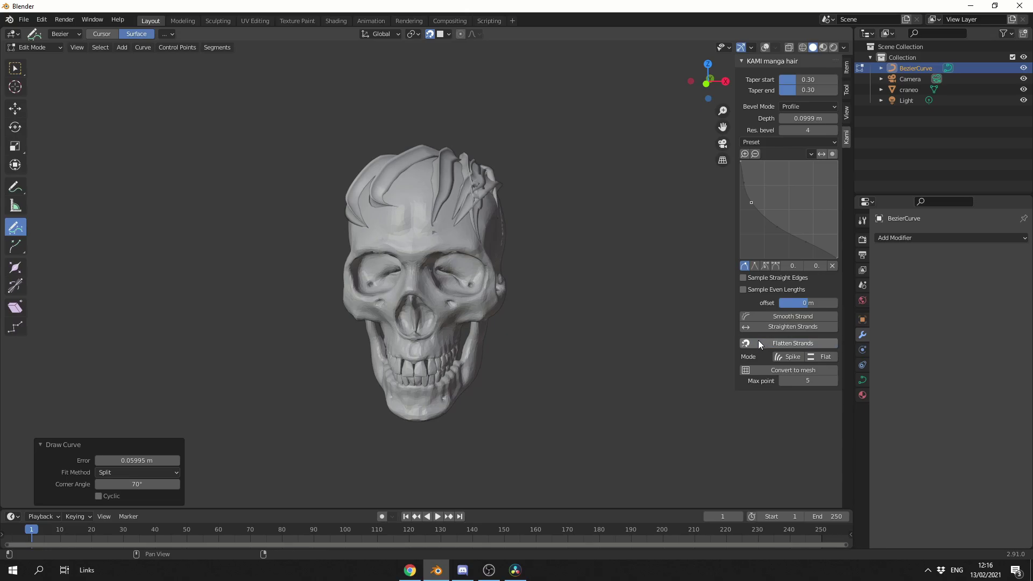
left_click(760, 342)
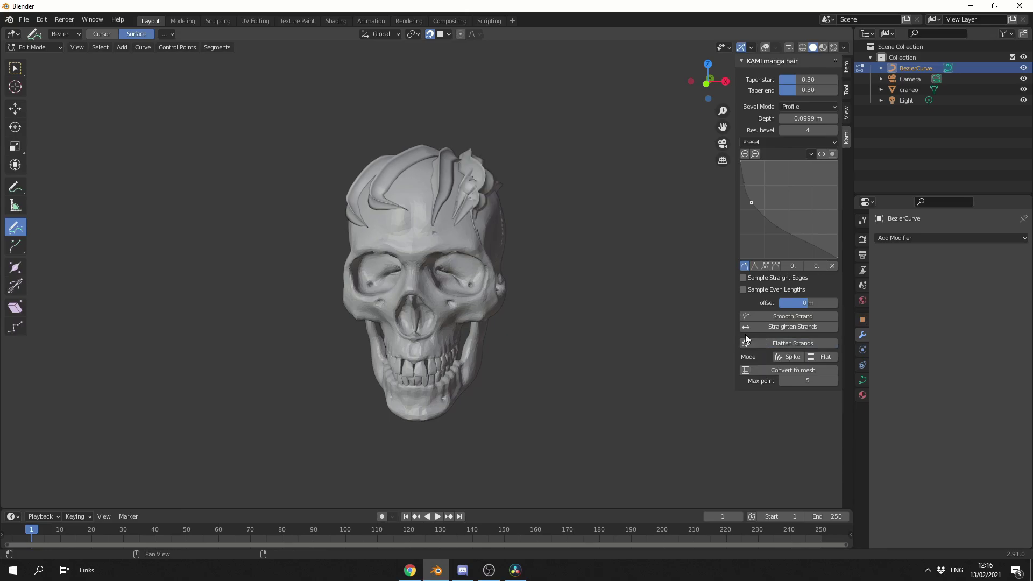
middle_click_drag(708, 318, 727, 280)
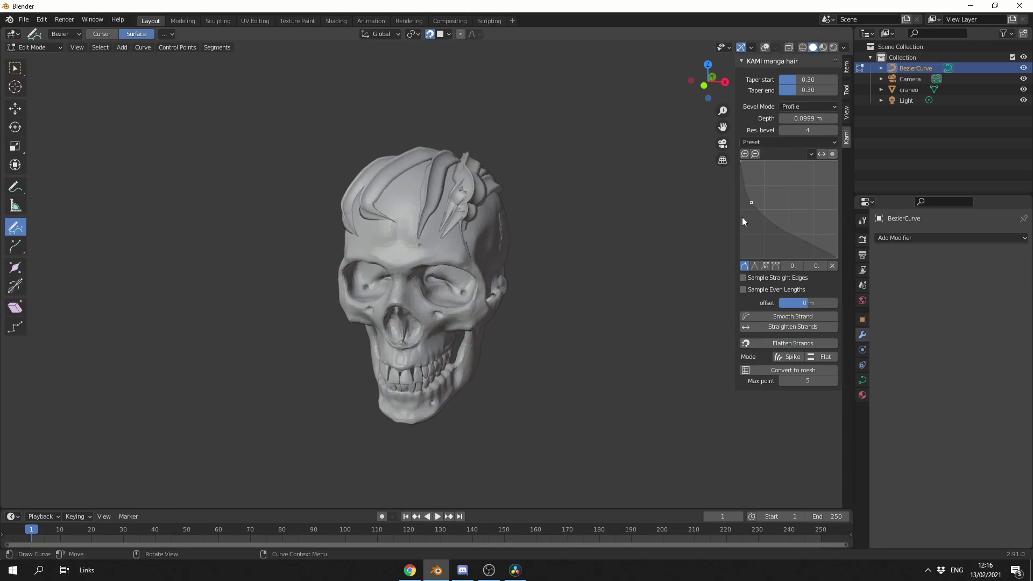
Give the strands a Round bevel with 0.0199 m depth and 0.0901 m offset.
left_click(789, 106)
left_click(790, 119)
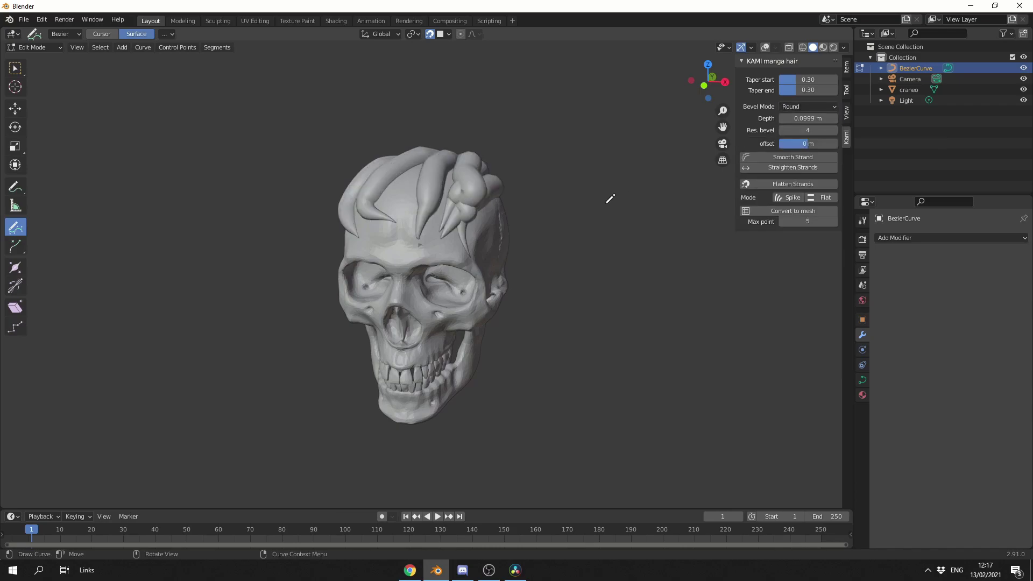
left_click(787, 107)
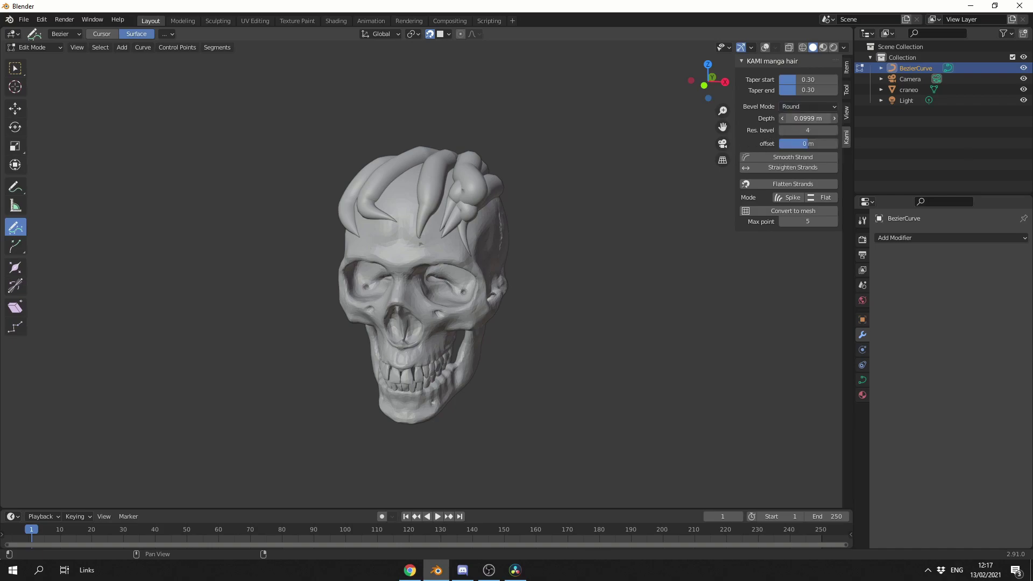
left_click_drag(808, 118, 812, 141)
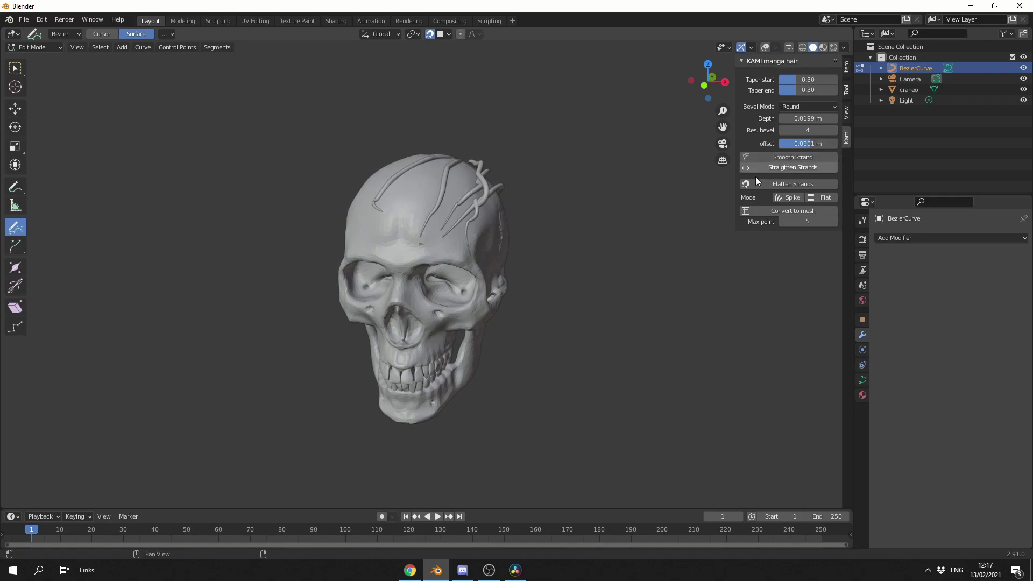
Undo the offset change, set taper start to 0.00, and draw seven strands outward around the skull.
key("ctrl+z")
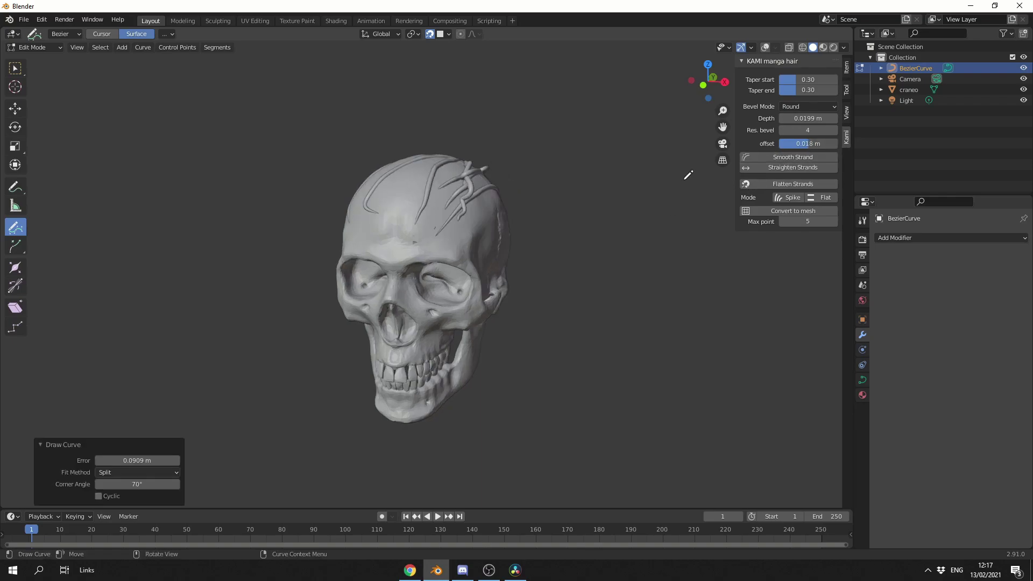
left_click(790, 184)
mouse_move(486, 203)
left_mouse_down()
mouse_move(549, 173)
mouse_move(558, 207)
left_mouse_up()
left_click_drag(498, 226, 567, 240)
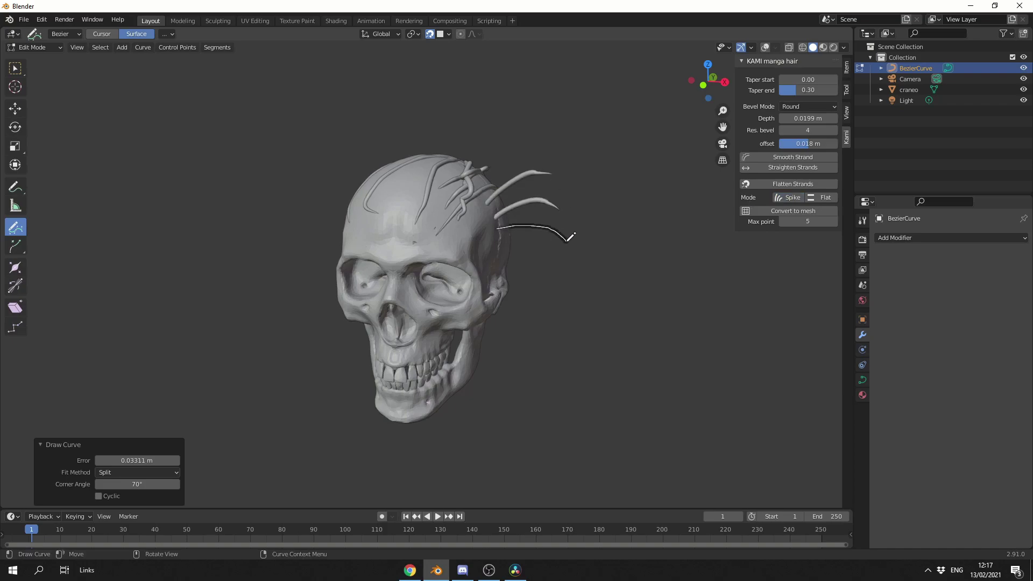
mouse_move(404, 201)
left_mouse_down()
mouse_move(360, 171)
mouse_move(302, 162)
left_mouse_up()
mouse_move(366, 197)
left_mouse_down()
mouse_move(315, 218)
mouse_move(283, 275)
left_mouse_up()
mouse_move(403, 229)
left_mouse_down()
mouse_move(334, 305)
mouse_move(345, 331)
left_mouse_up()
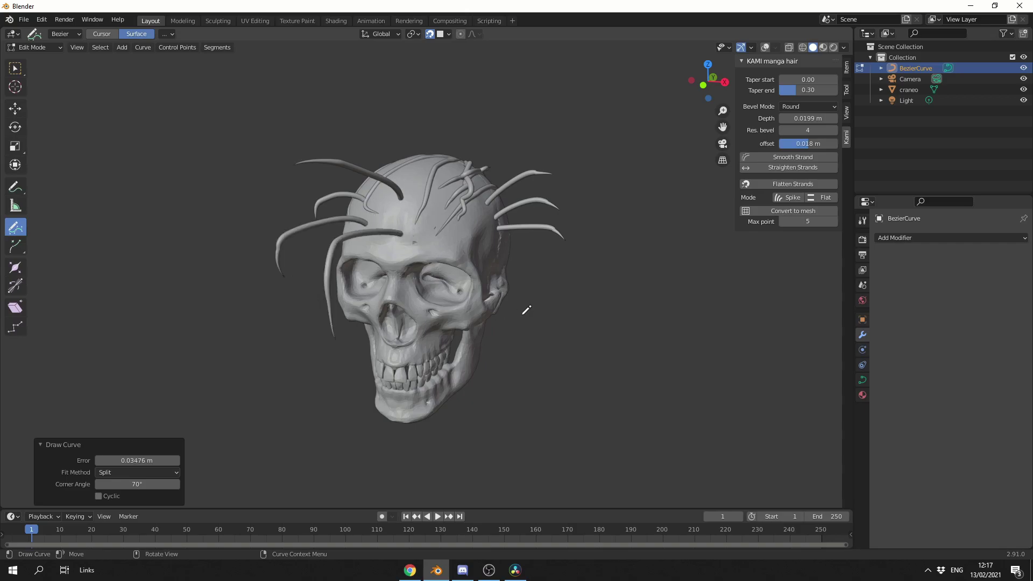
middle_click_drag(525, 305, 505, 299)
left_click_drag(364, 214, 210, 223)
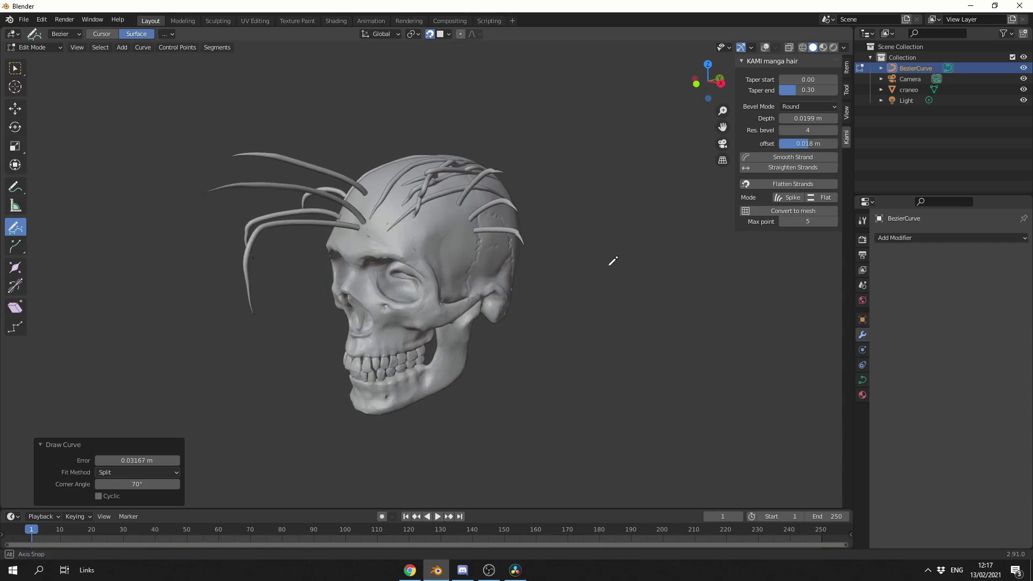
Apply Spike to taper strands at both ends (0.30), then draw another strand on top.
middle_click_drag(613, 258, 766, 224)
left_click(802, 200)
middle_click_drag(664, 219, 543, 190)
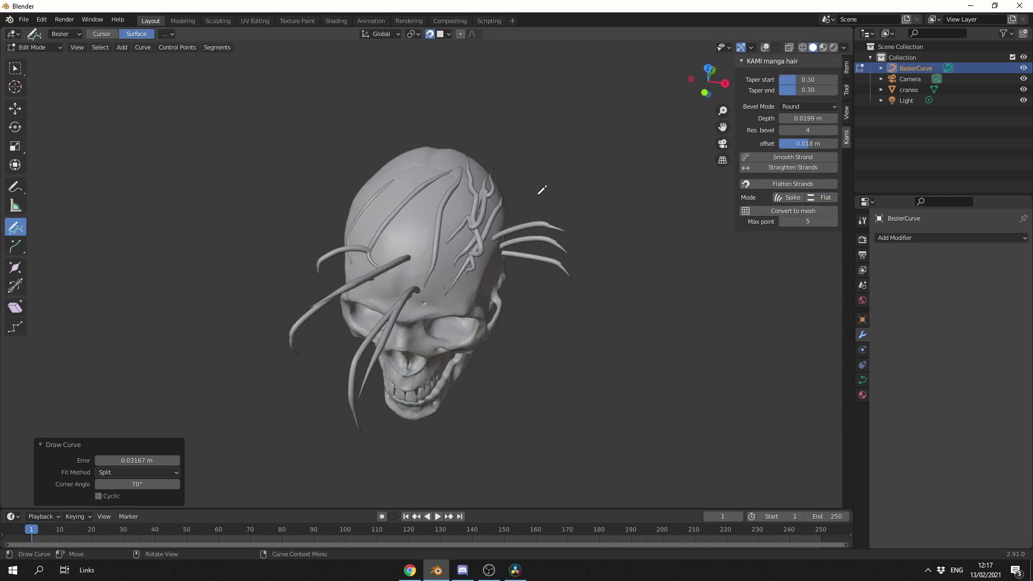
mouse_move(476, 160)
left_mouse_down()
mouse_move(451, 181)
mouse_move(468, 242)
mouse_move(460, 284)
mouse_move(433, 190)
mouse_move(451, 287)
left_mouse_up()
mouse_move(590, 283)
middle_mouse_down()
mouse_move(599, 237)
mouse_move(603, 282)
middle_mouse_up()
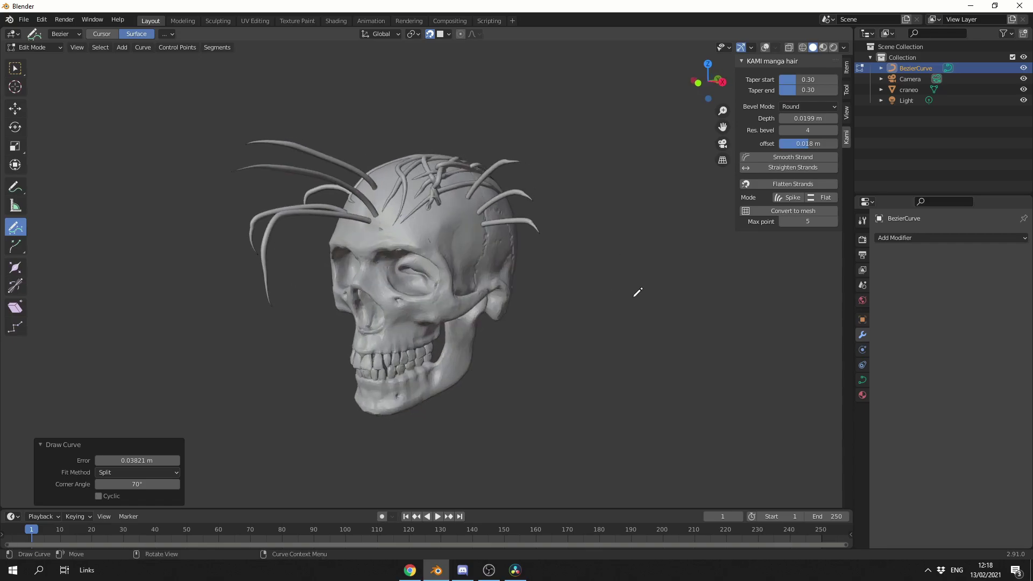
Convert the hair to mesh with Max points 3 and Resolution Curve 1 for angular spikes.
left_click(787, 210)
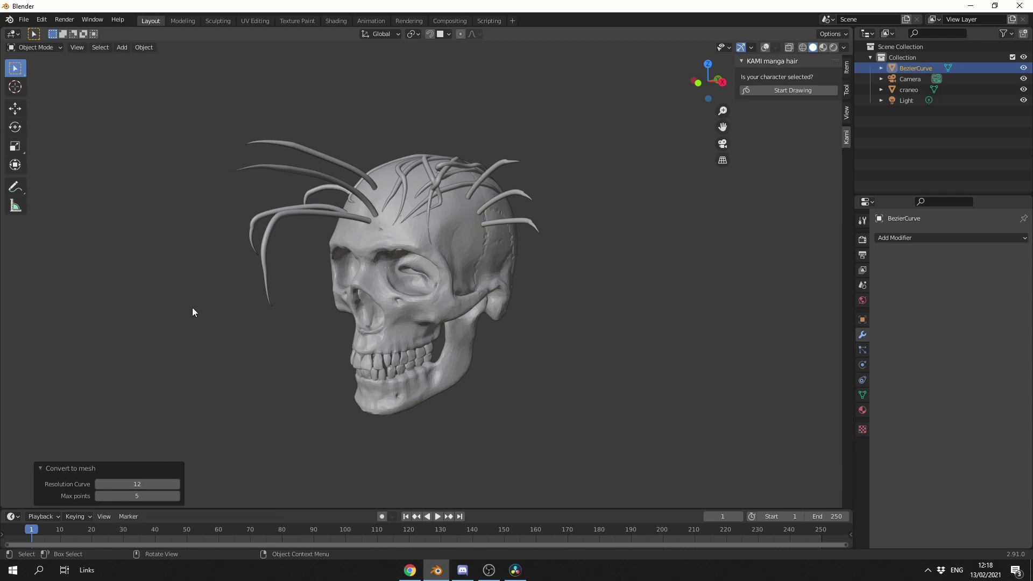
left_click_drag(128, 496, 112, 496)
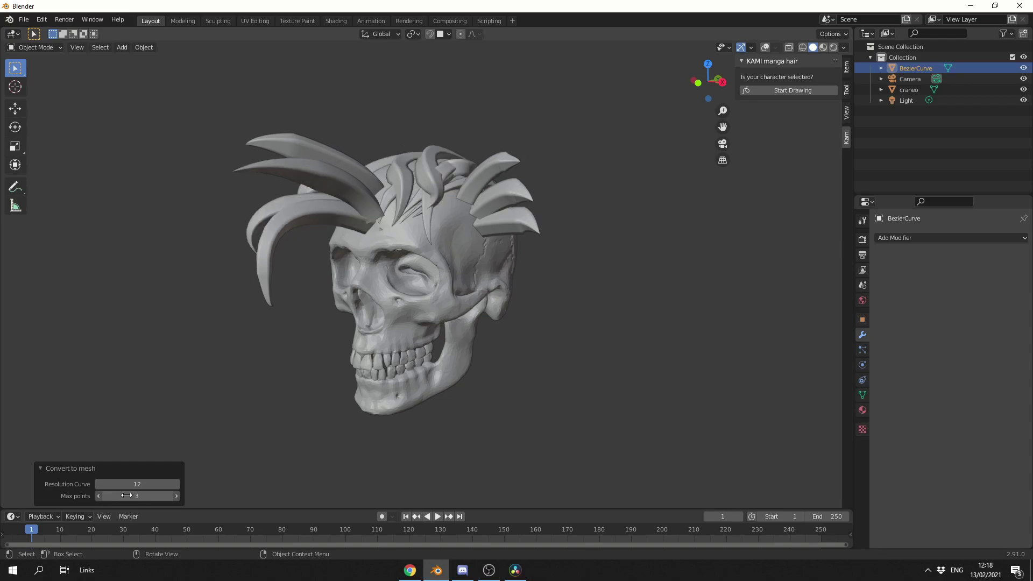
left_click_drag(128, 484, 112, 484)
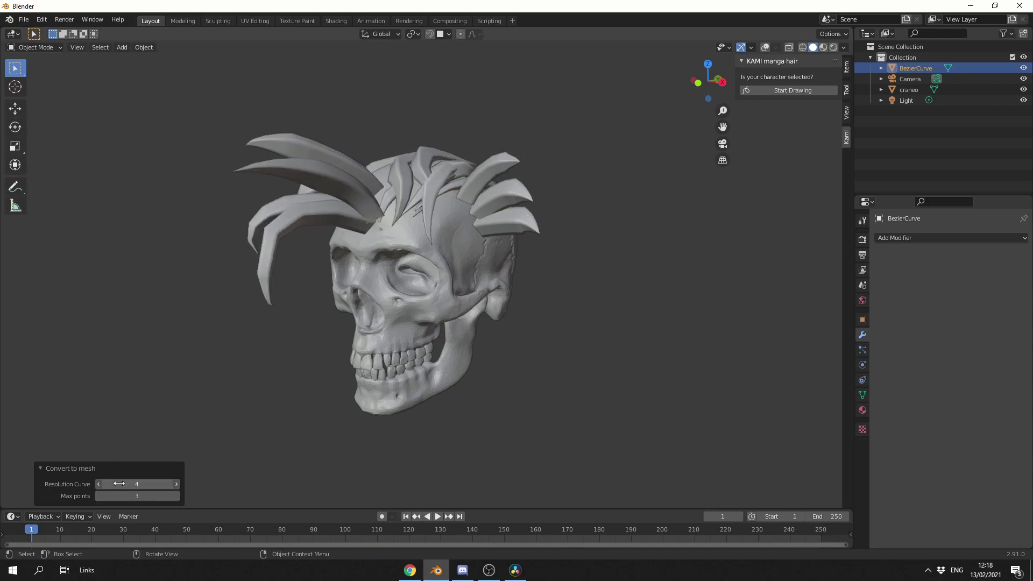
middle_click_drag(185, 457, 440, 366)
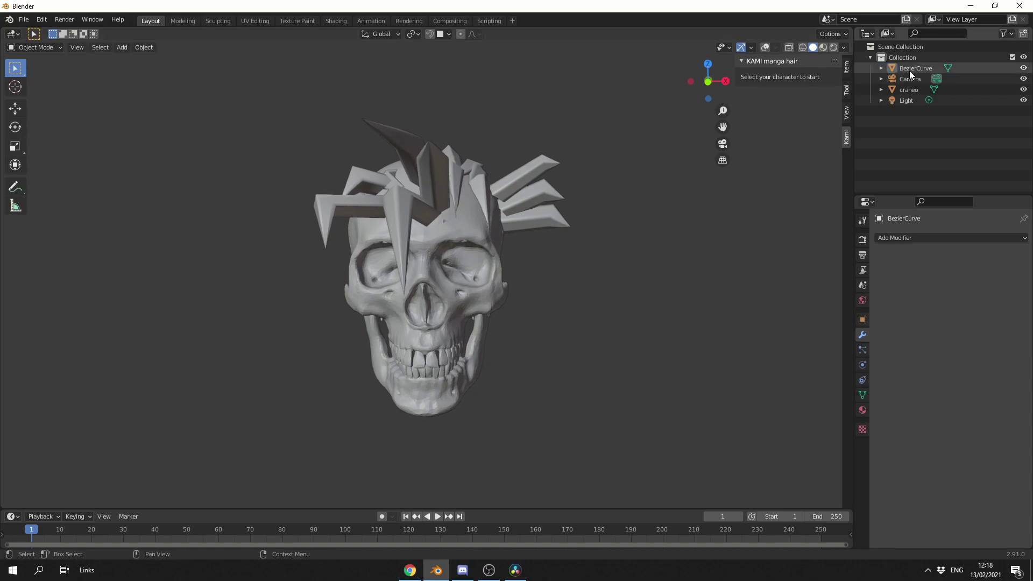
Delete the converted hair mesh, select craneo, and start a new KAMI hair drawing.
key("Delete")
middle_click_drag(775, 178, 695, 228)
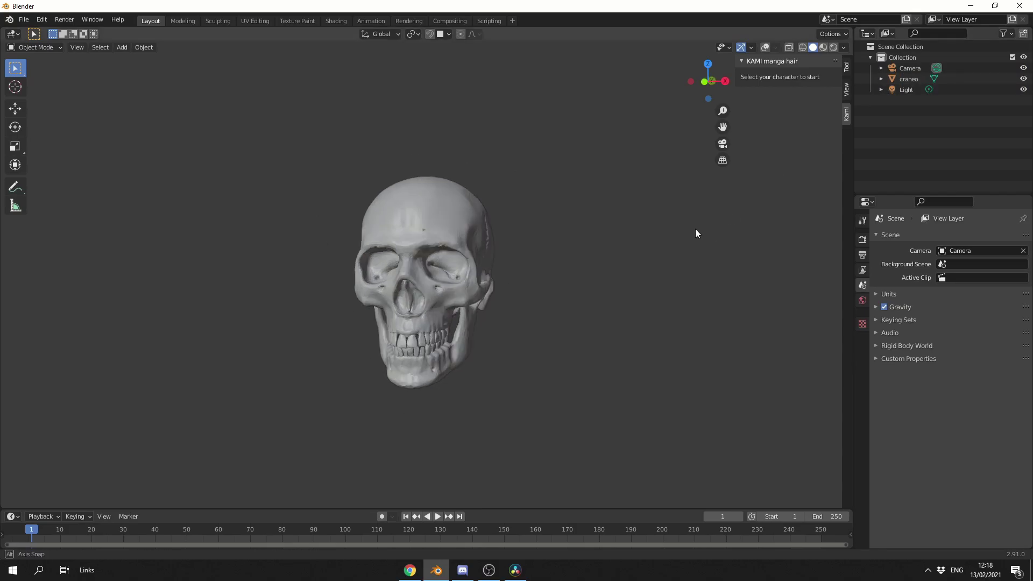
left_click(438, 221)
left_click(788, 91)
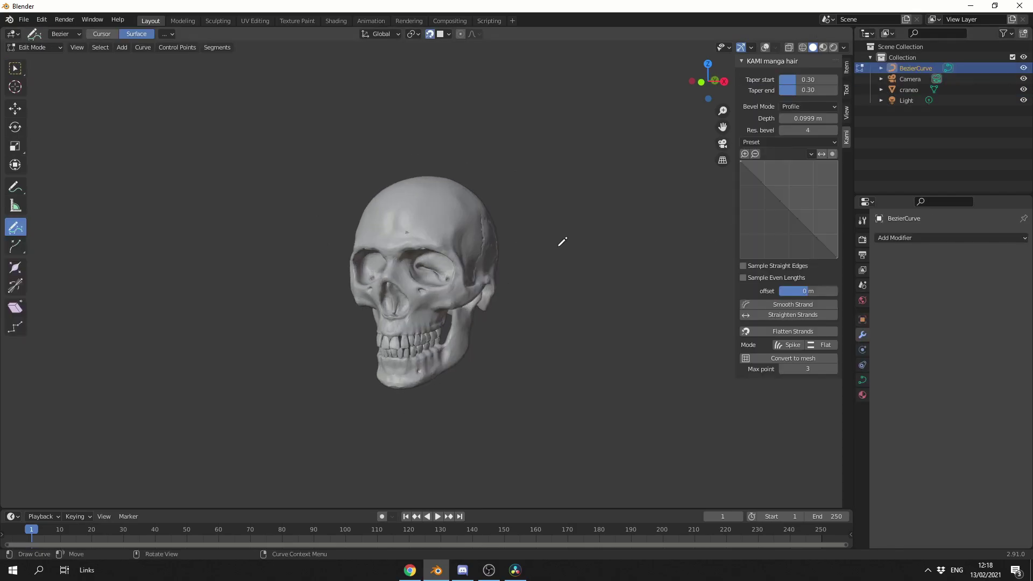
middle_click_drag(560, 240, 521, 269)
Draw about nine new strands over the top and left side of the skull.
left_click_drag(460, 209, 417, 339)
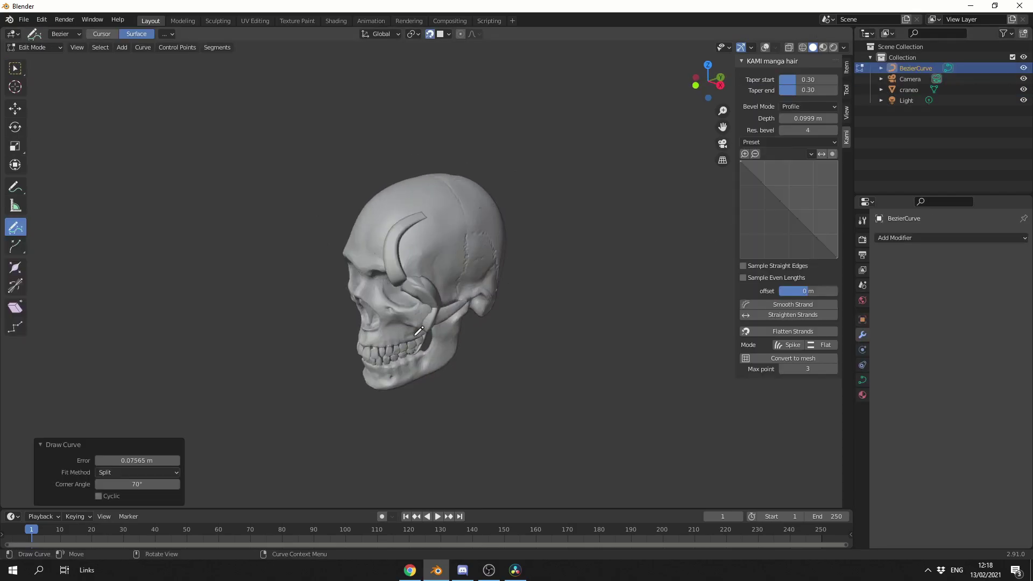
left_click_drag(420, 192, 372, 355)
left_click_drag(466, 221, 448, 342)
mouse_move(449, 342)
middle_mouse_down()
mouse_move(546, 323)
mouse_move(478, 235)
middle_mouse_up()
left_click_drag(419, 193, 441, 316)
left_click_drag(400, 195, 456, 338)
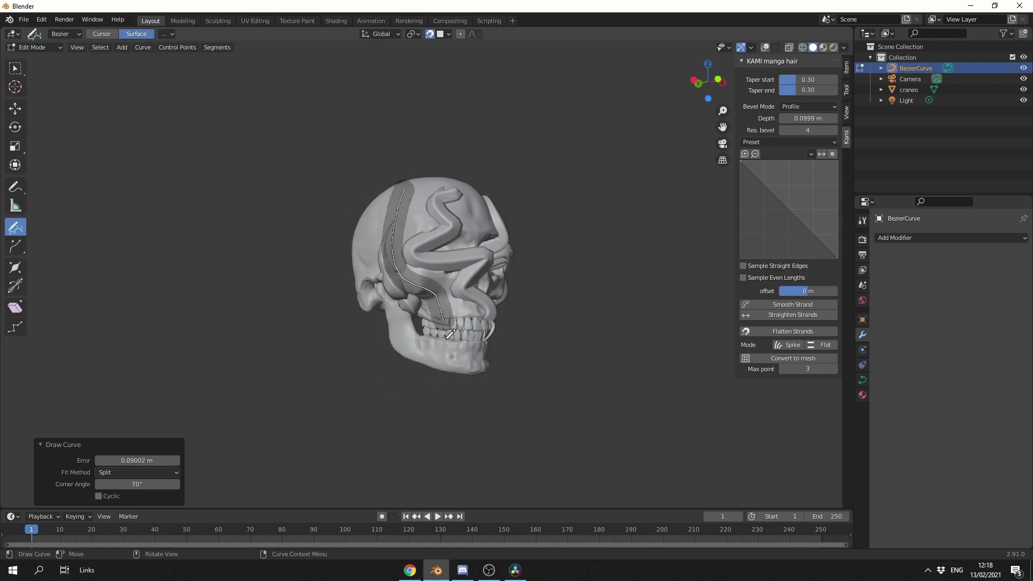
left_click_drag(383, 189, 355, 301)
mouse_move(459, 165)
left_mouse_down()
mouse_move(482, 223)
mouse_move(387, 345)
left_mouse_up()
middle_click_drag(388, 345, 452, 280)
left_click_drag(452, 177, 479, 241)
middle_click_drag(479, 241, 595, 358)
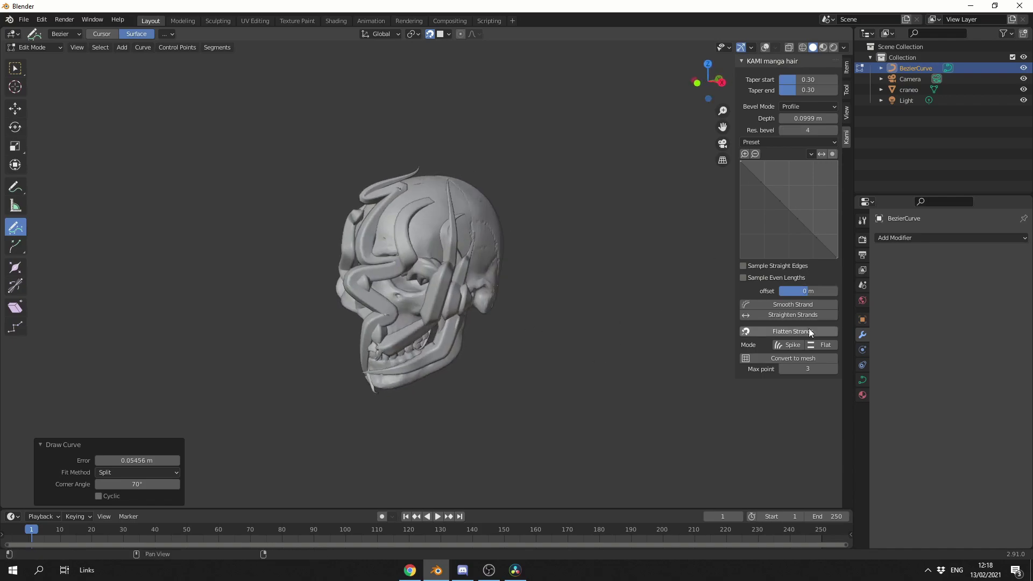
Push the strands out to 0.342 m offset and draw three more curving around the skull.
left_click_drag(796, 290, 845, 291)
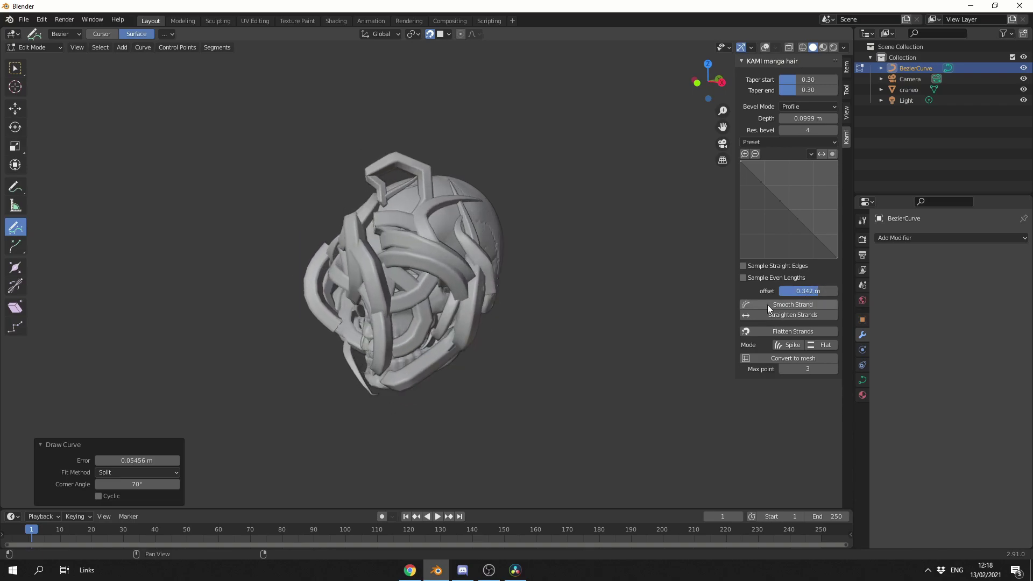
middle_click_drag(699, 334, 443, 237)
mouse_move(451, 219)
left_mouse_down()
mouse_move(423, 196)
mouse_move(364, 367)
left_mouse_up()
mouse_move(429, 237)
left_mouse_down()
mouse_move(511, 226)
mouse_move(498, 275)
mouse_move(533, 436)
left_mouse_up()
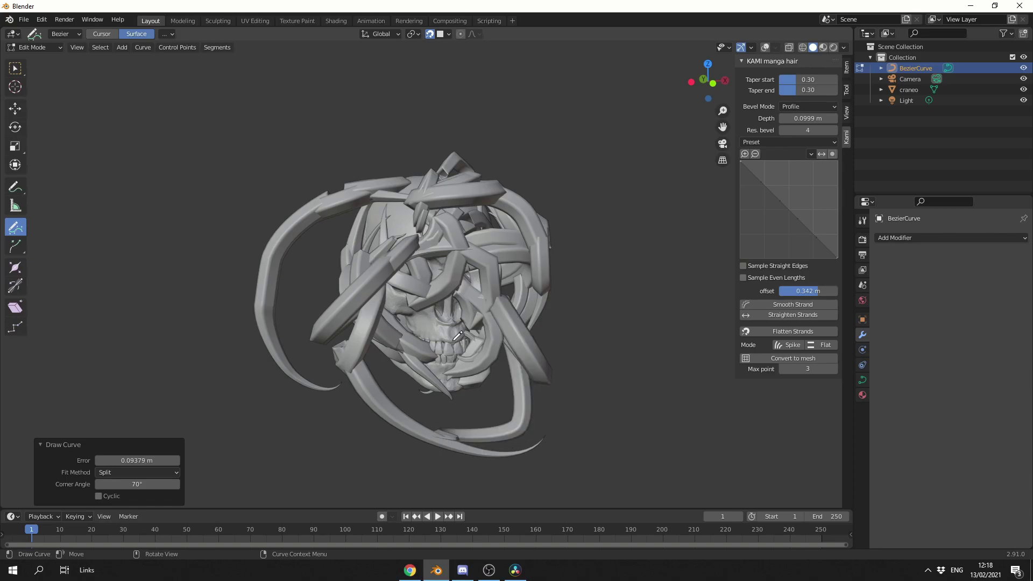
mouse_move(462, 280)
left_mouse_down()
mouse_move(608, 177)
mouse_move(552, 161)
left_mouse_up()
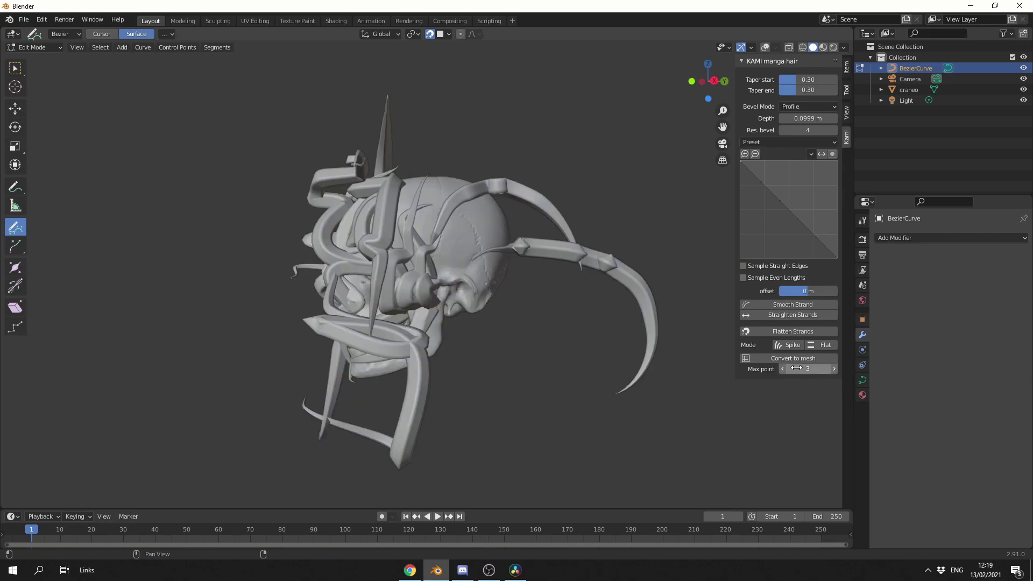
left_click(796, 368)
Set Max point to 5, convert to mesh at Resolution Curve 20, and hide craneo.
type("5")
key("Return")
left_click(790, 357)
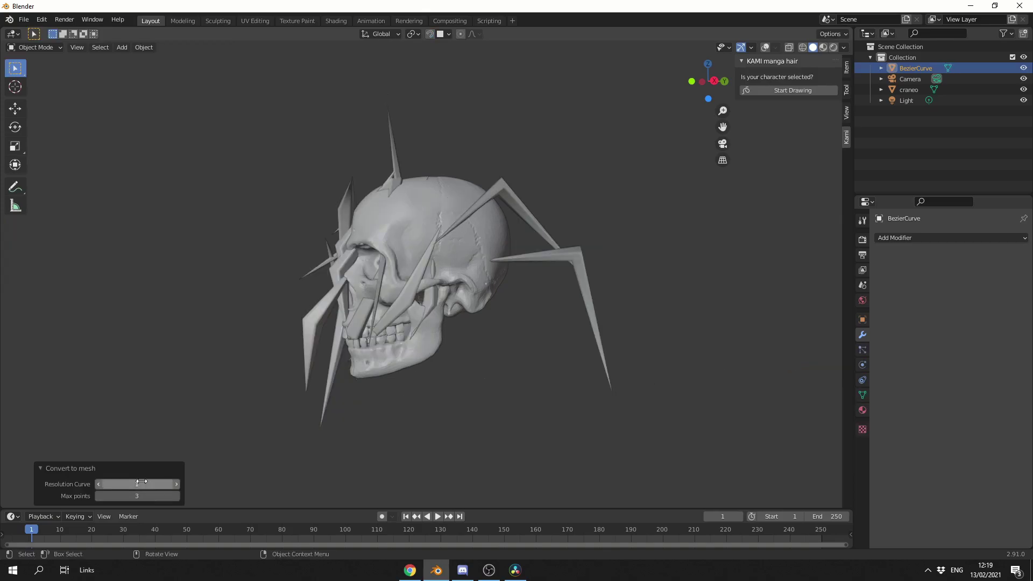
left_click_drag(141, 482, 364, 477)
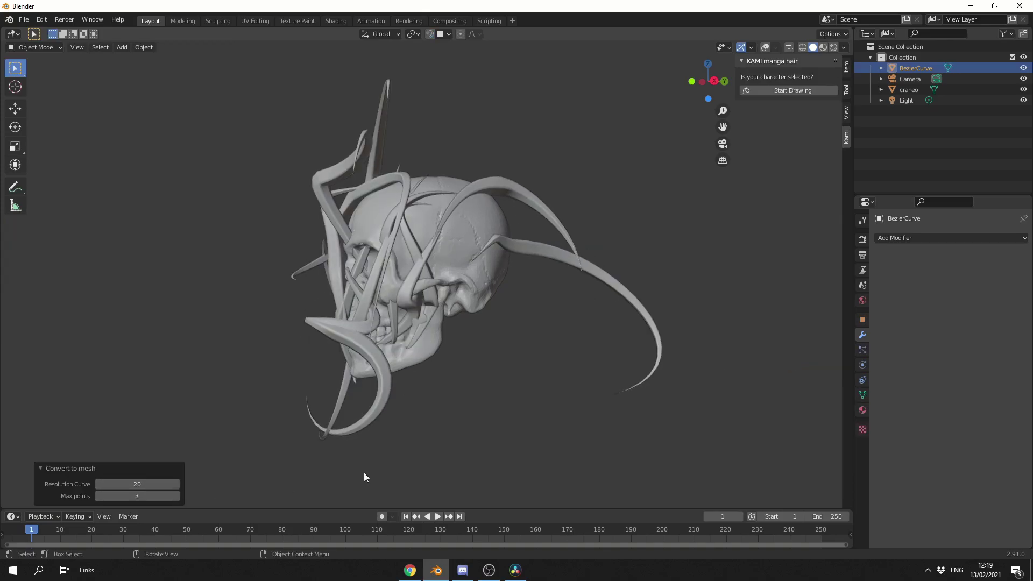
middle_click_drag(365, 478, 476, 465)
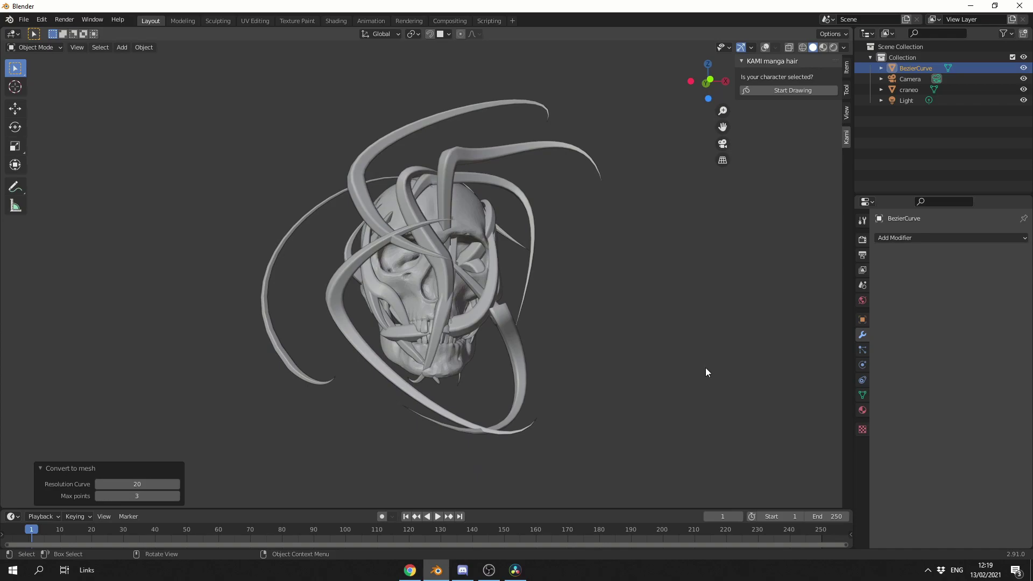
left_click(1024, 89)
middle_click_drag(705, 343, 645, 353)
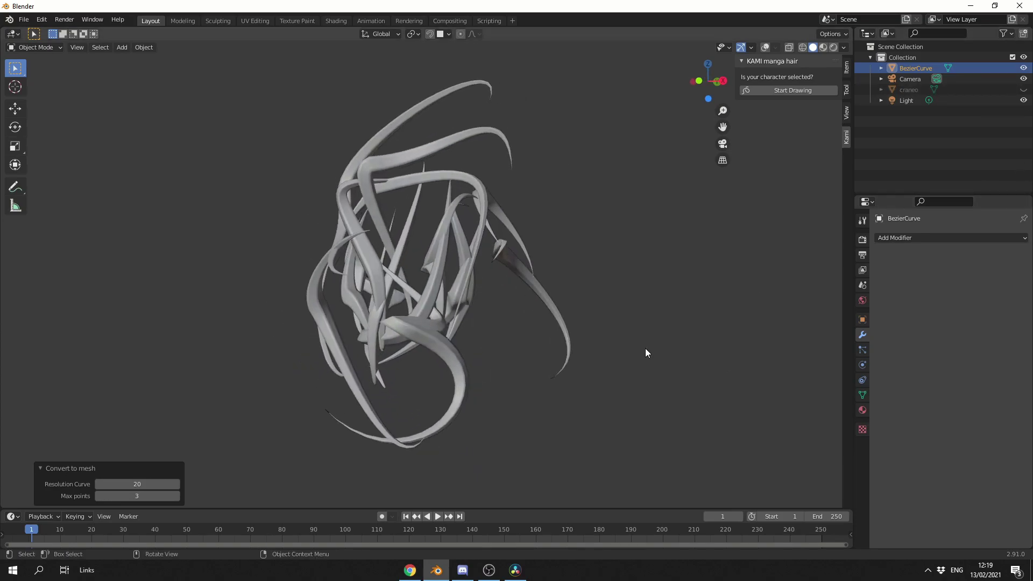